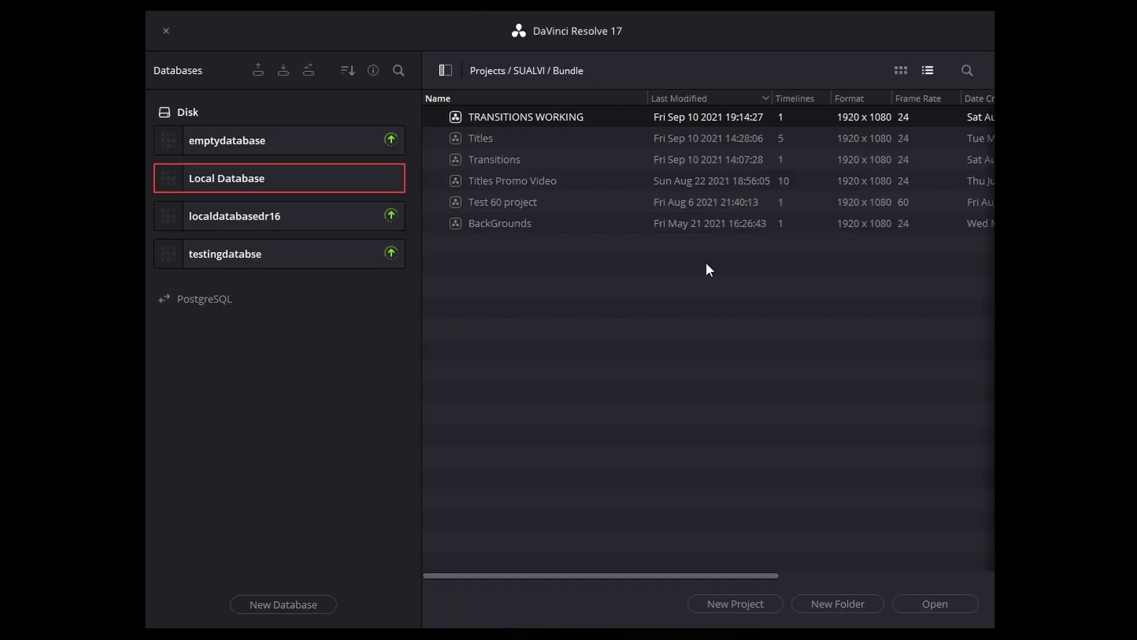
- Create a new project with the default name 'Untitled Project 1'
click(760, 601)
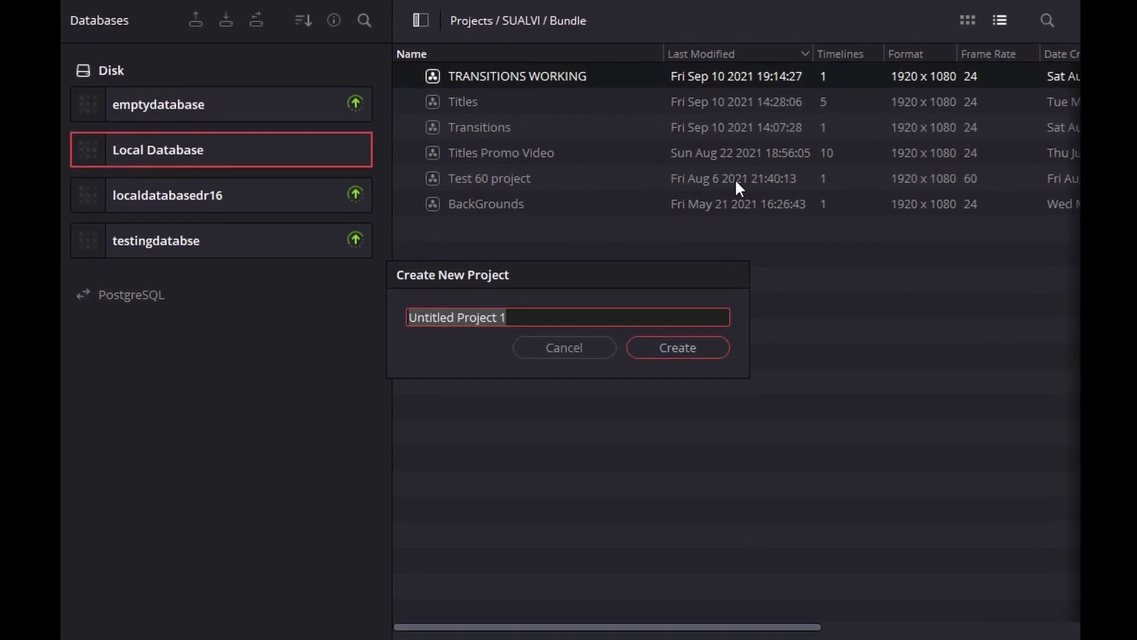
key(Return)
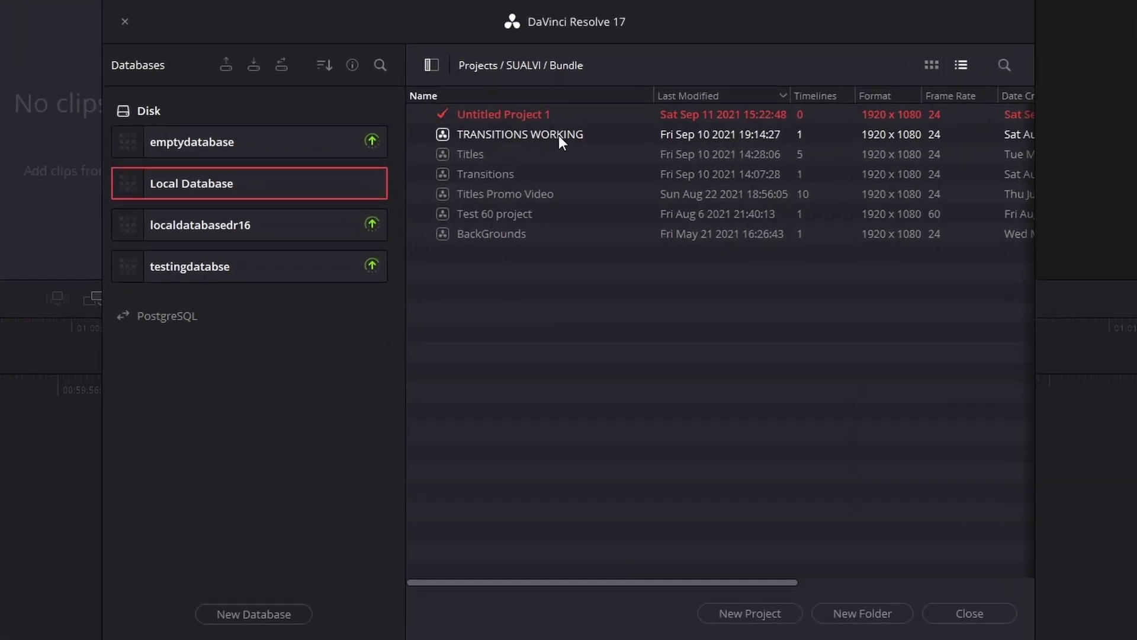
- Export TRANSITIONS WORKING as a .drp file to the Desktop's 3 GLITCH EFFECTS folder
right_click(528, 136)
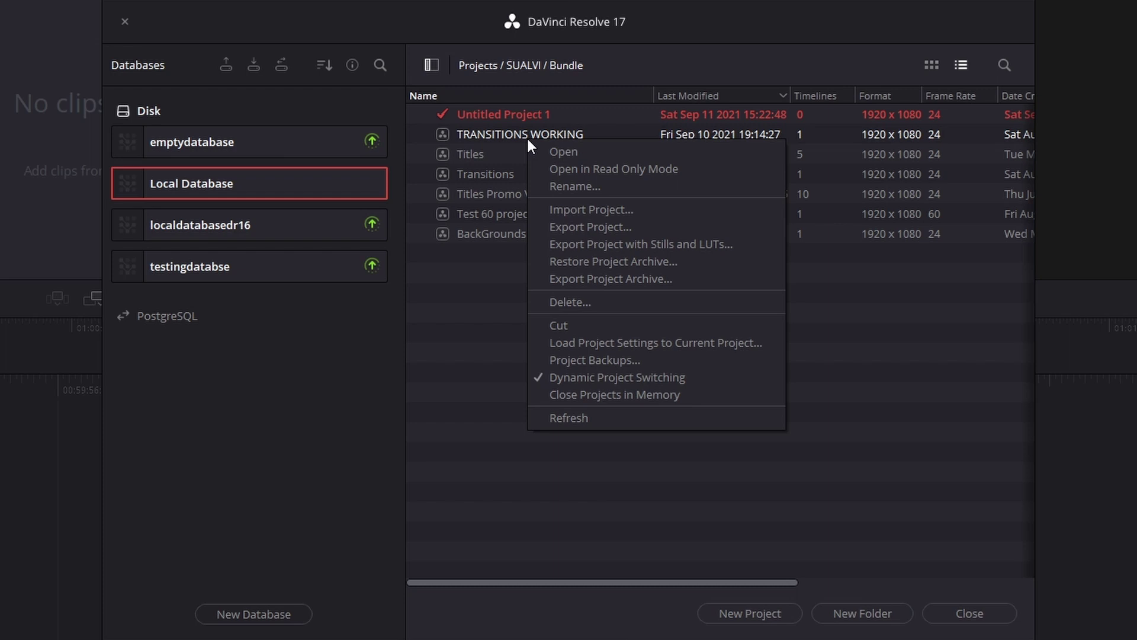
click(587, 227)
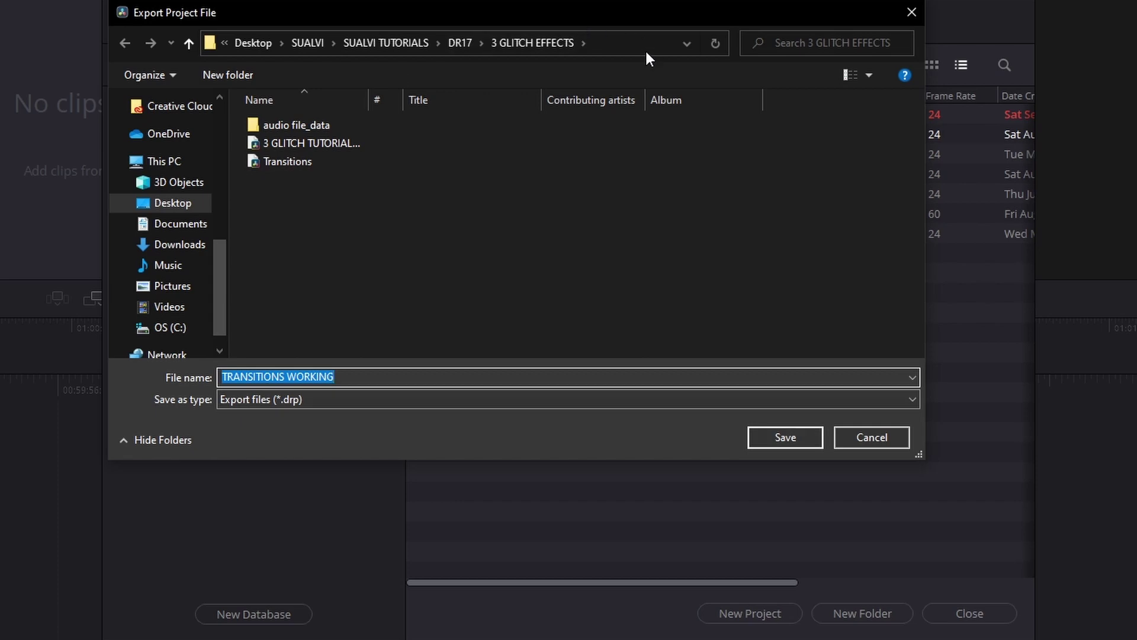
click(786, 437)
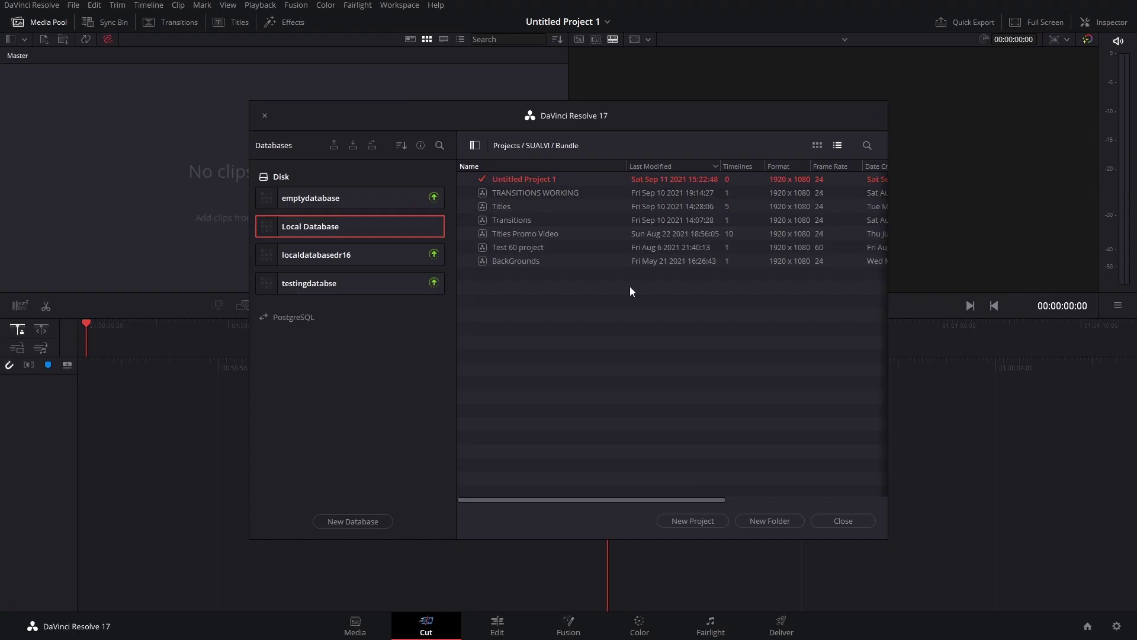
- Import the exported TRANSITIONS WORKING .drp file as a new project and load it
click(265, 115)
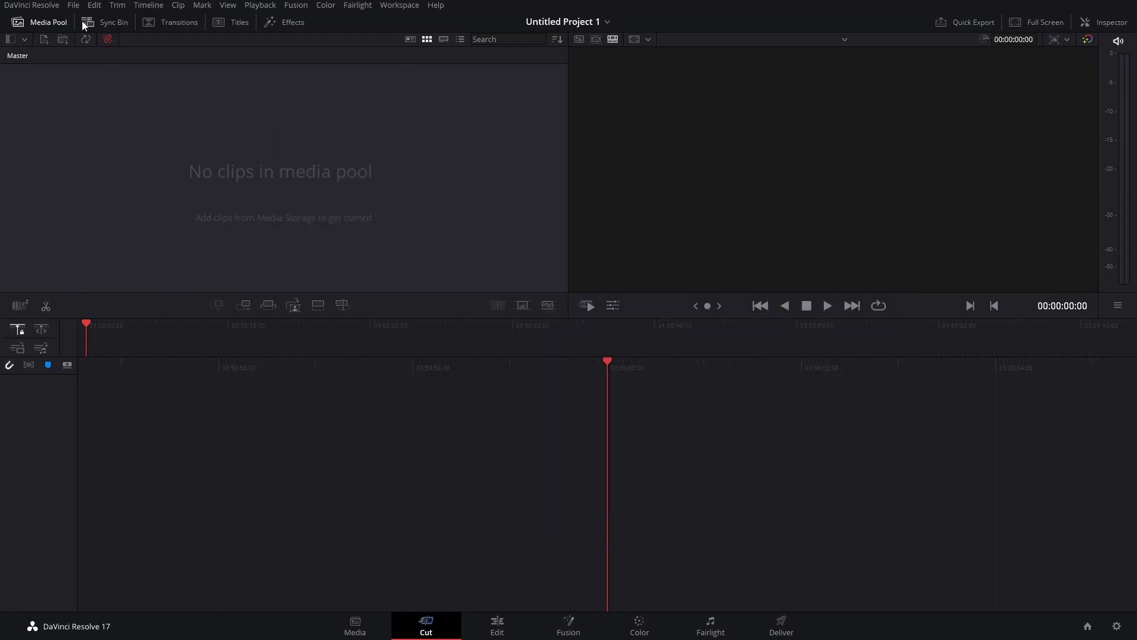
click(71, 5)
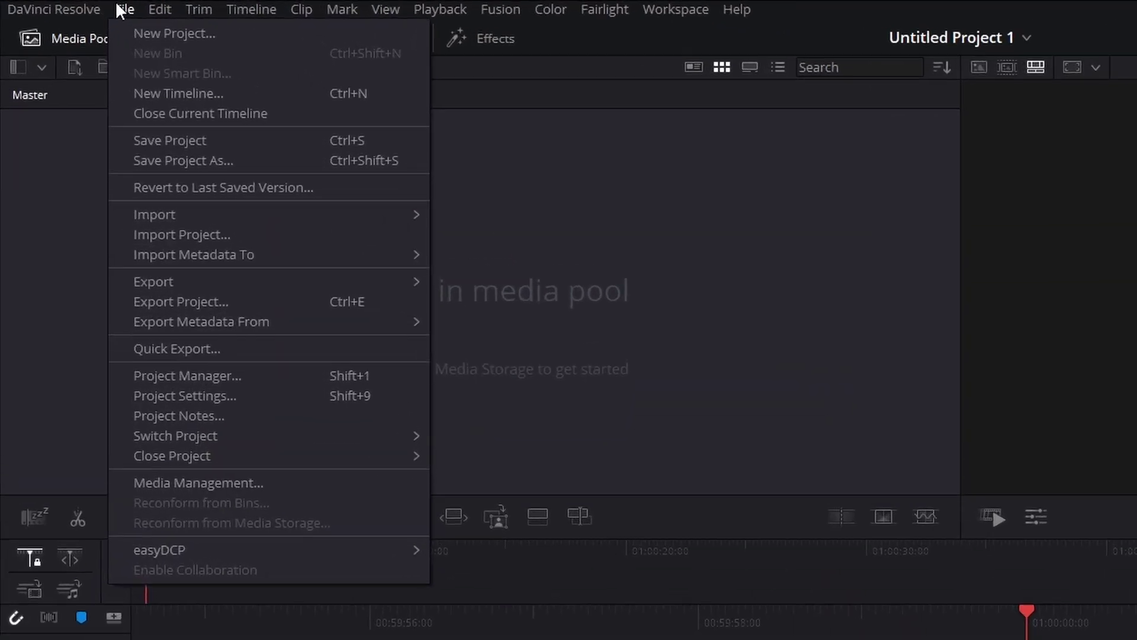
click(229, 234)
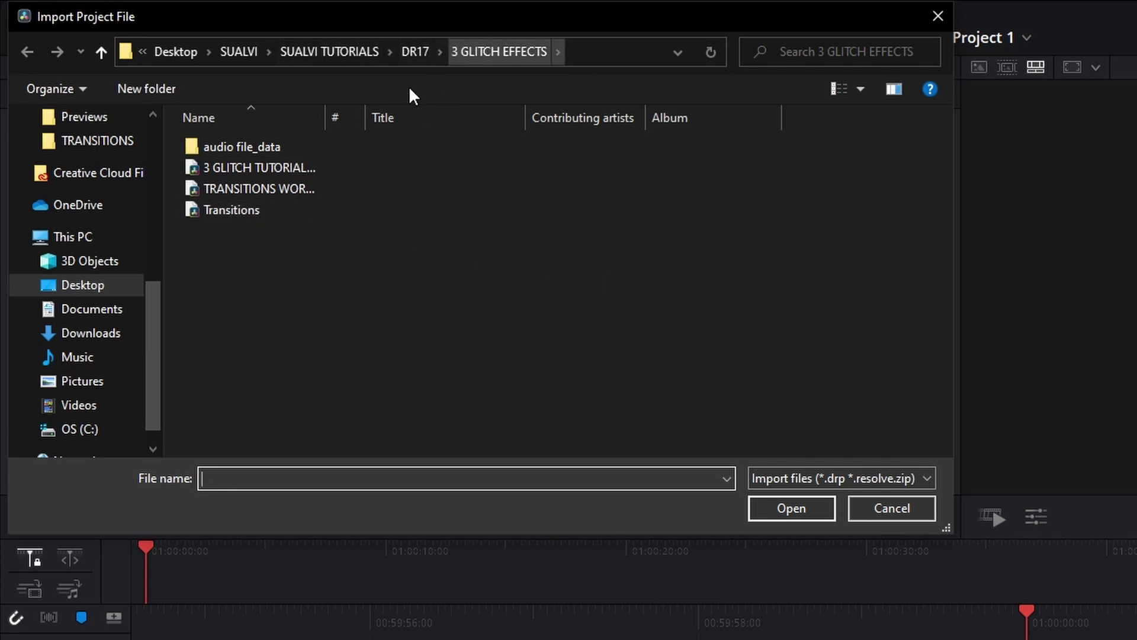
click(303, 189)
click(783, 505)
click(642, 345)
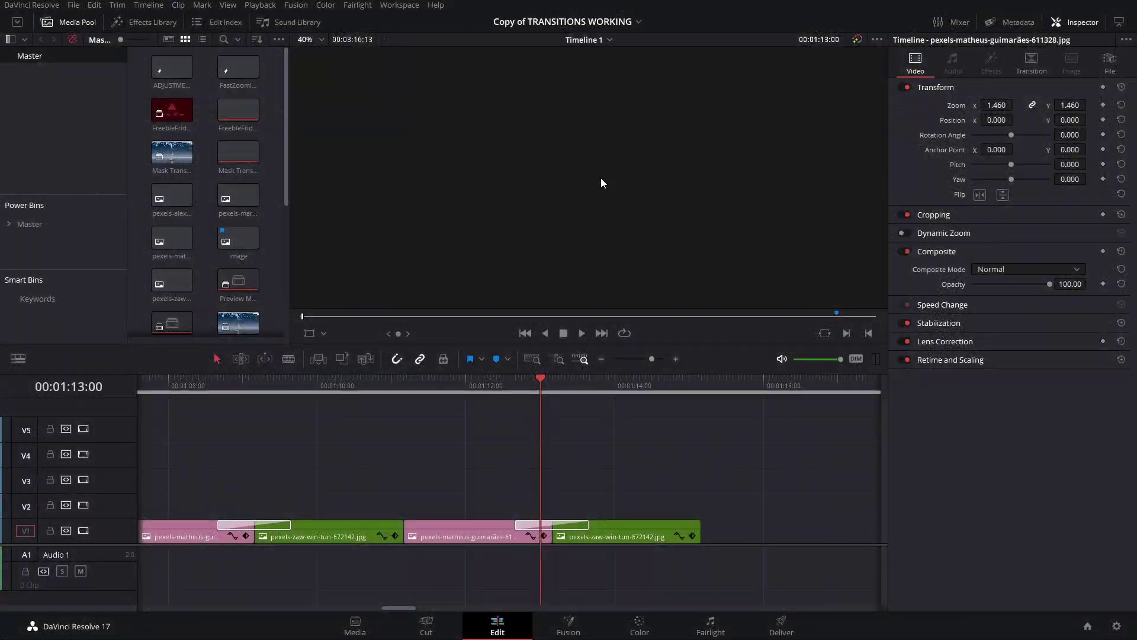
- Reopen the project list to see Copy of TRANSITIONS WORKING beside the original
key(shift+1)
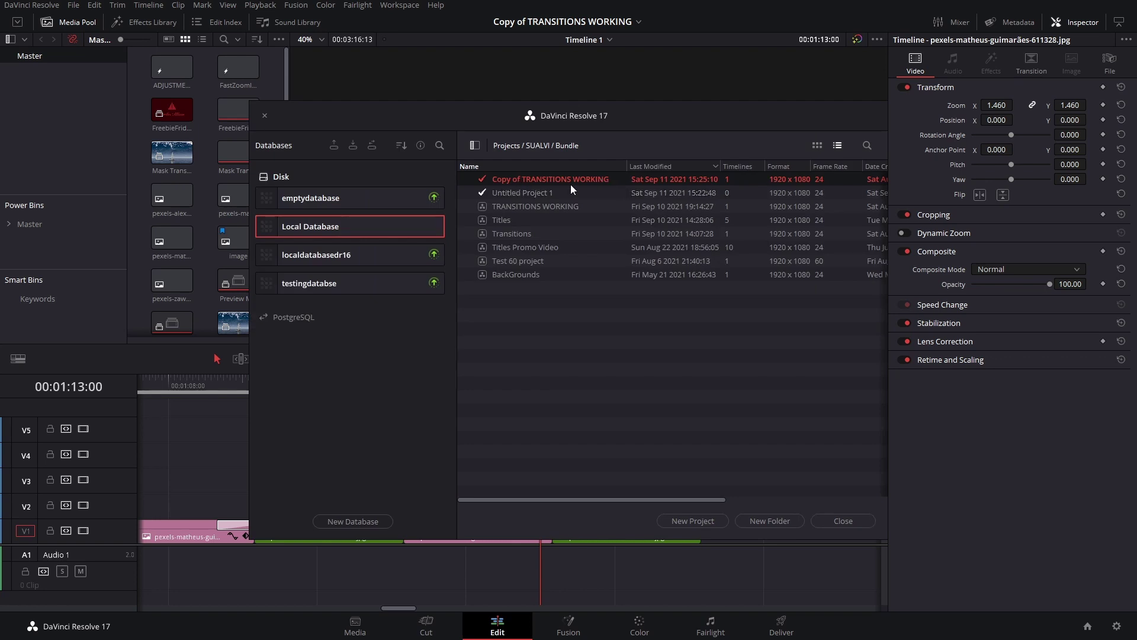